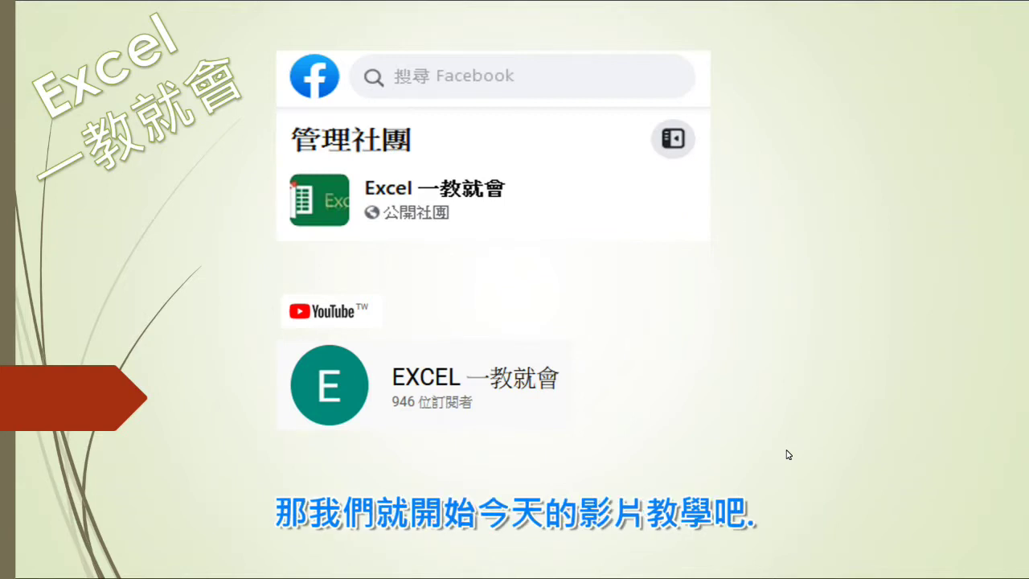
# Advance to the SUM函數 slide, show its SUM(A2:A10) syntax lines, then move to the SUMIF函數 slide
pyautogui.press('Right')
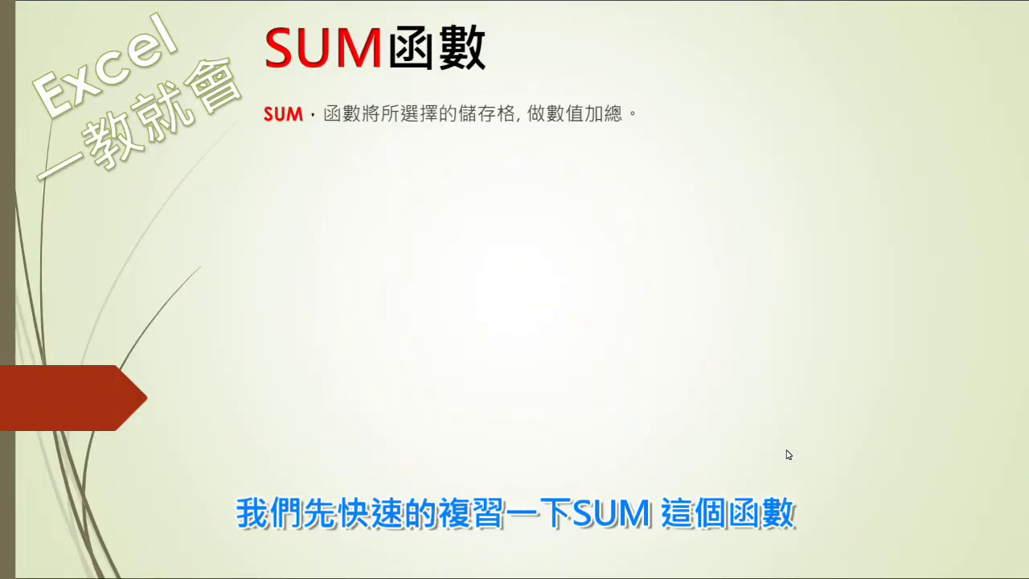
pyautogui.press('Right')
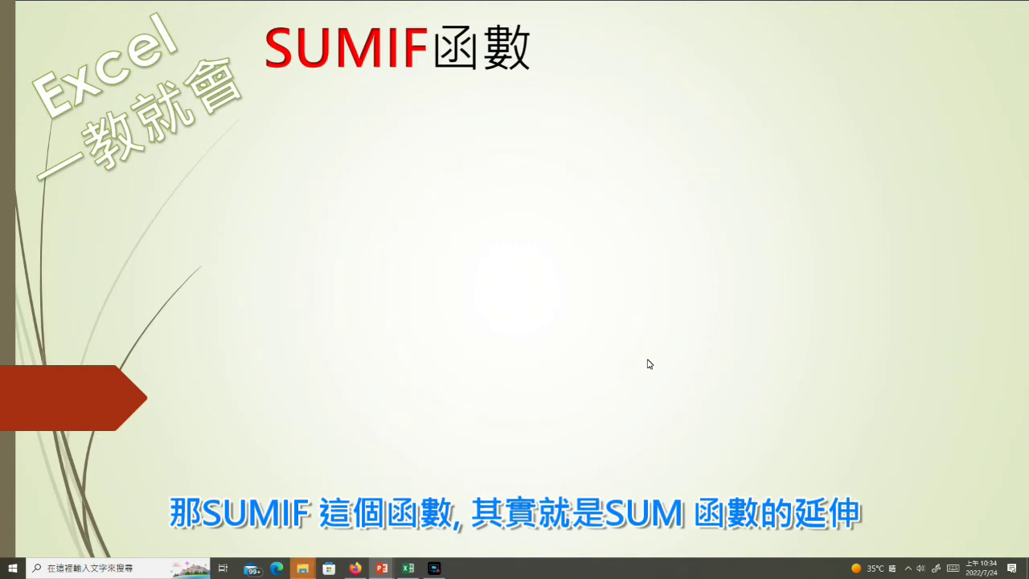
# Reveal the SUMIF description, the argument introduction, and both syntax forms, including the sum_range version
pyautogui.click(650, 363)
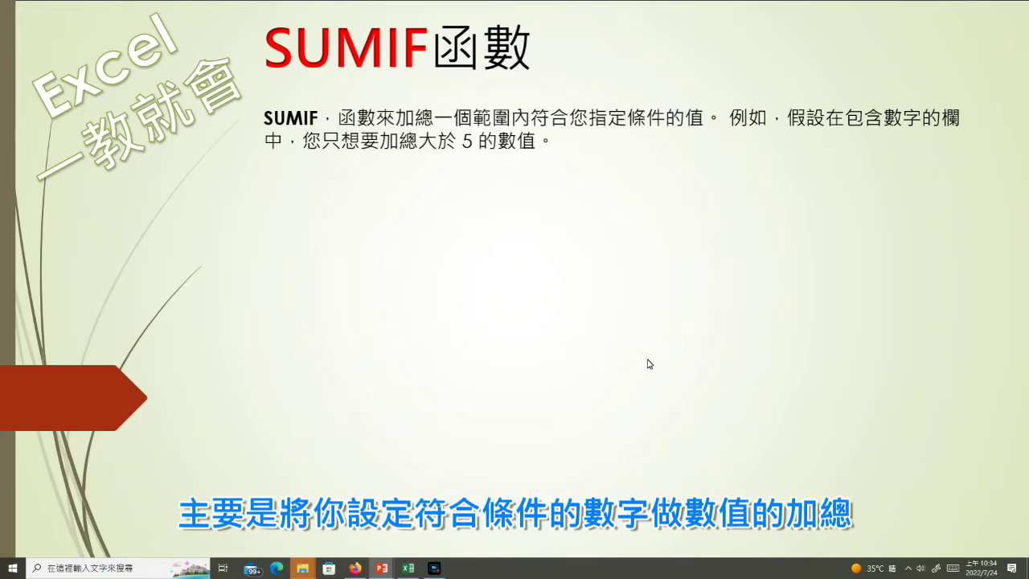
pyautogui.click(649, 363)
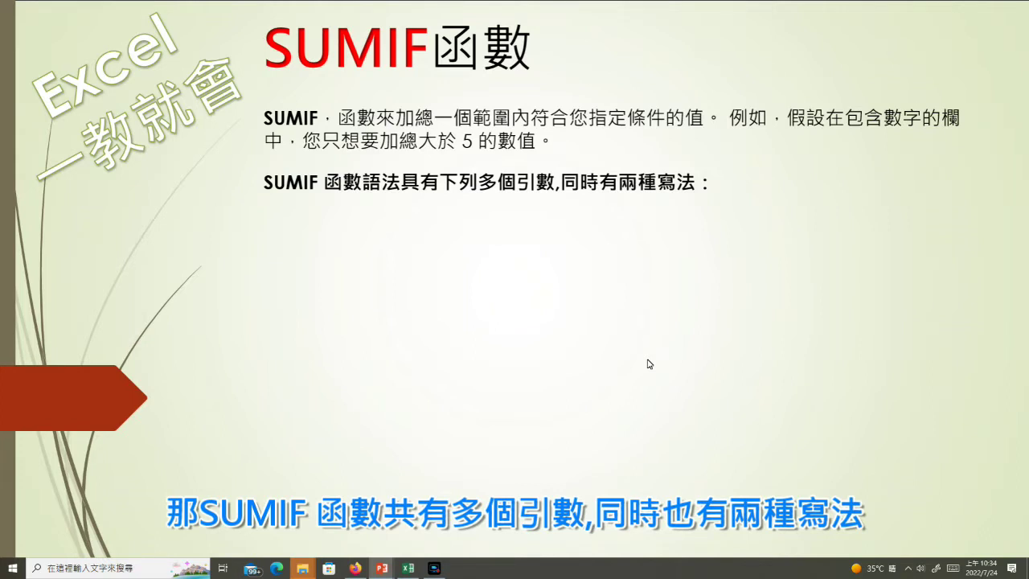
pyautogui.click(649, 363)
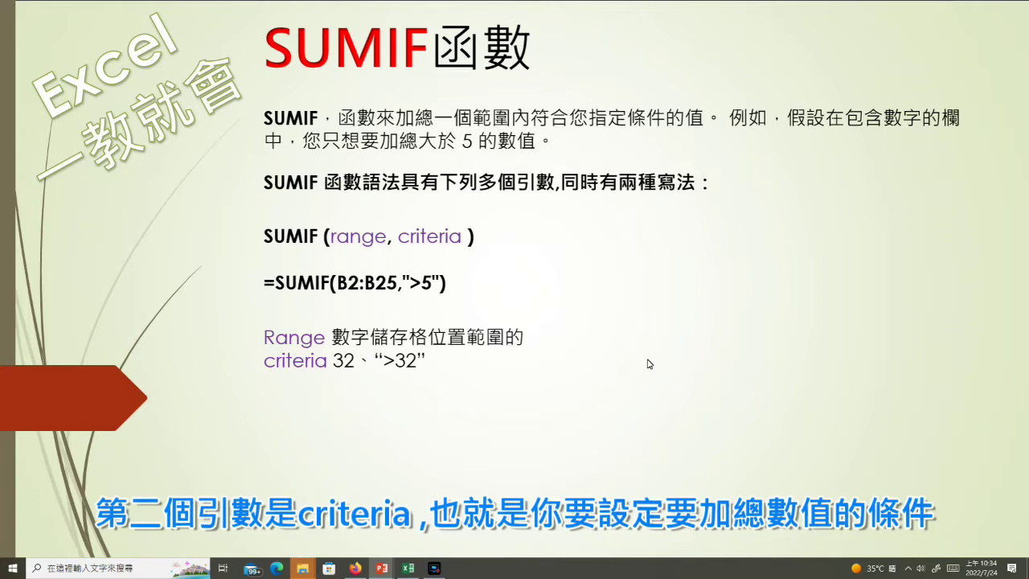
pyautogui.click(649, 364)
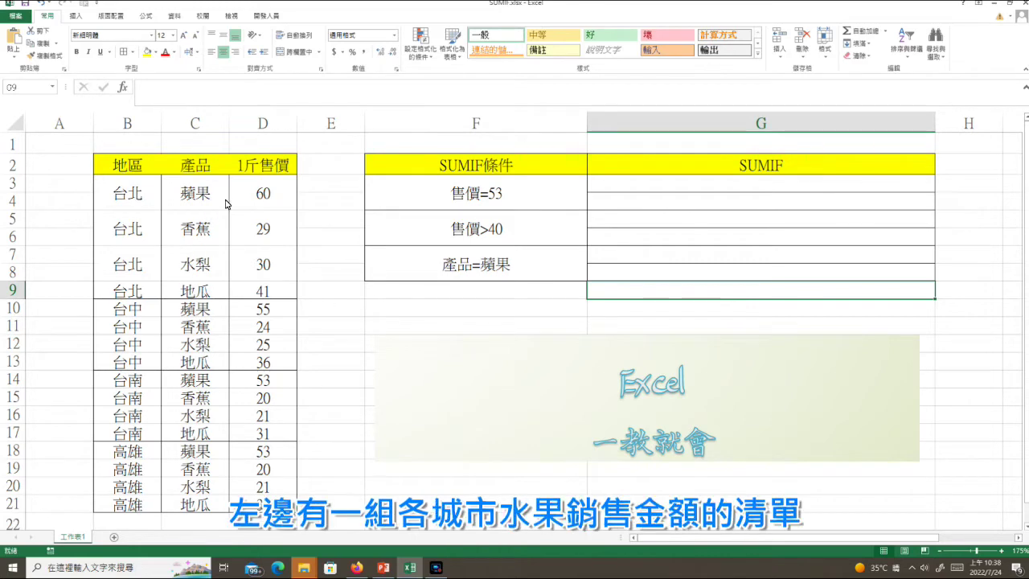
pyautogui.moveTo(186, 176); pyautogui.dragTo(266, 503)
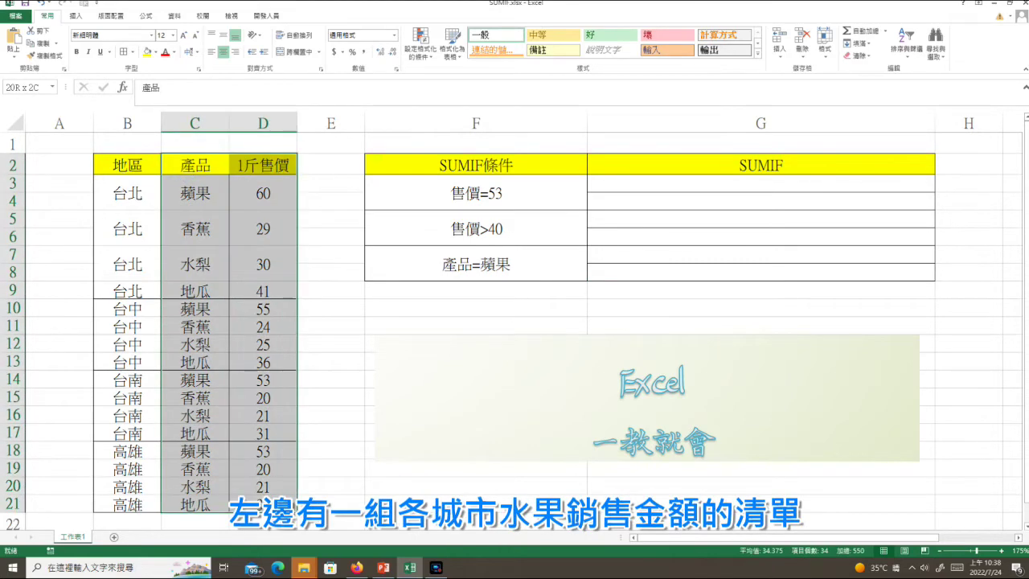
pyautogui.click(269, 440)
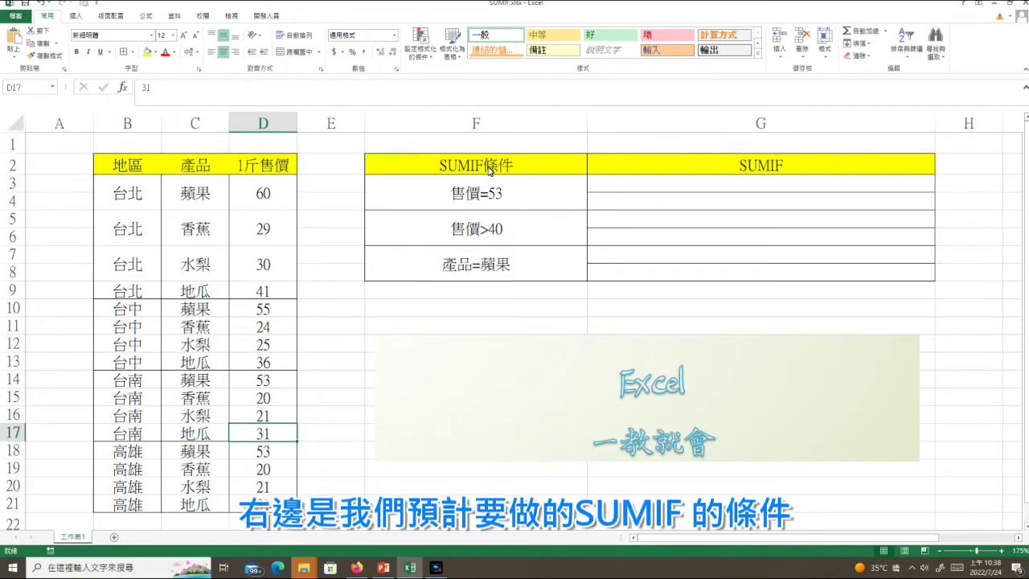
pyautogui.moveTo(485, 169); pyautogui.dragTo(491, 269)
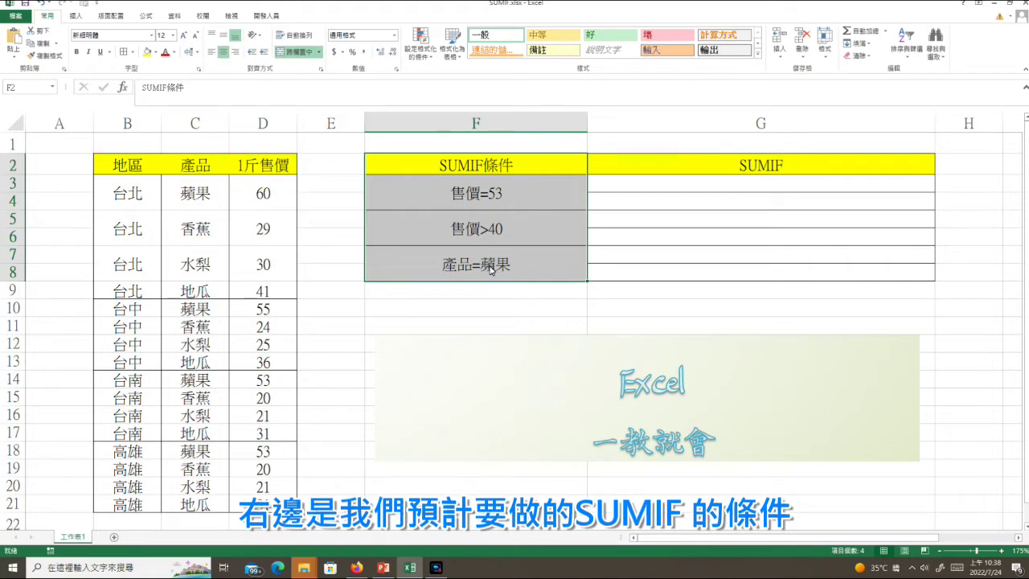
pyautogui.moveTo(451, 195); pyautogui.dragTo(674, 233)
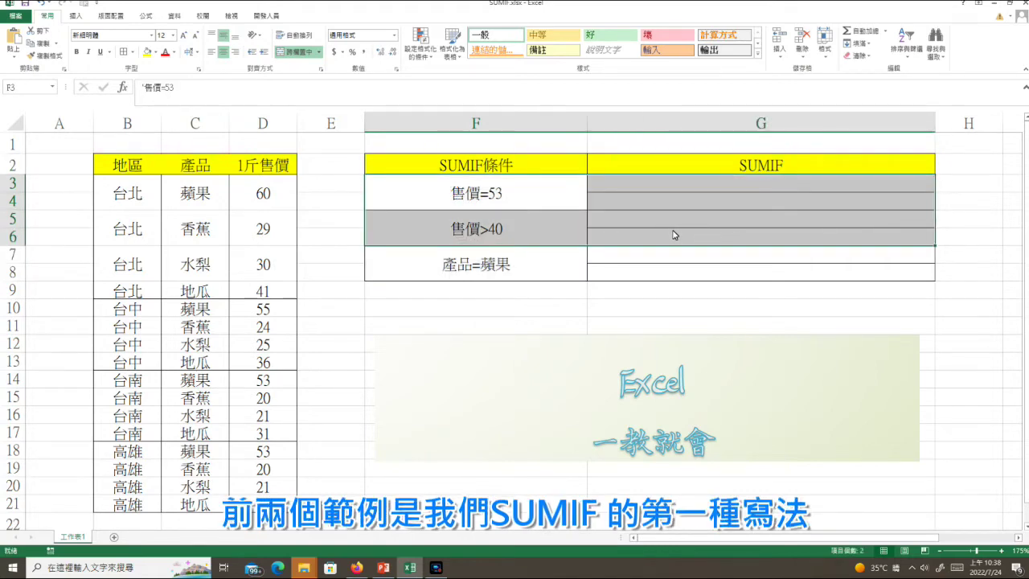
pyautogui.click(495, 271)
pyautogui.moveTo(634, 260); pyautogui.dragTo(648, 257)
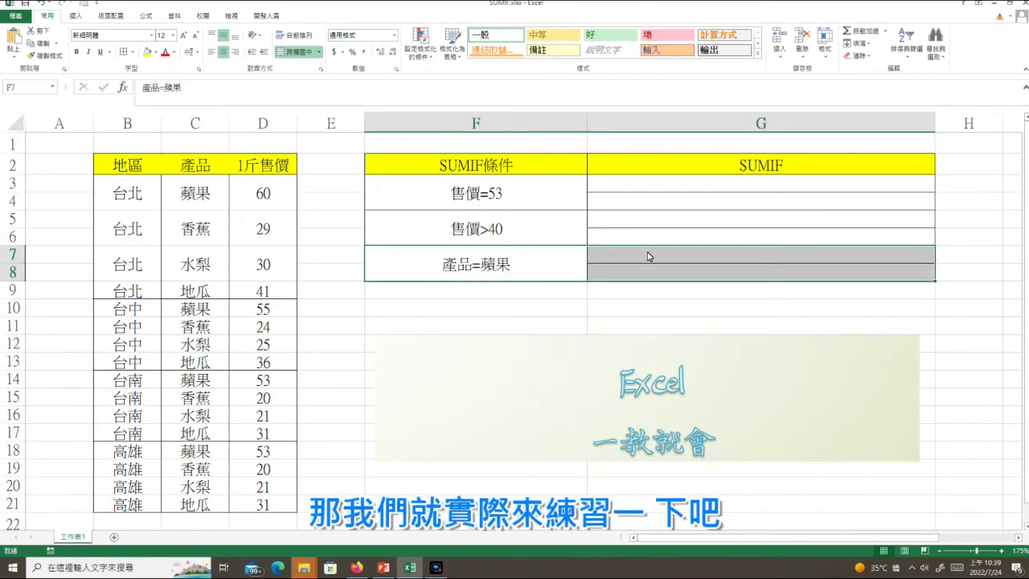
pyautogui.click(750, 184)
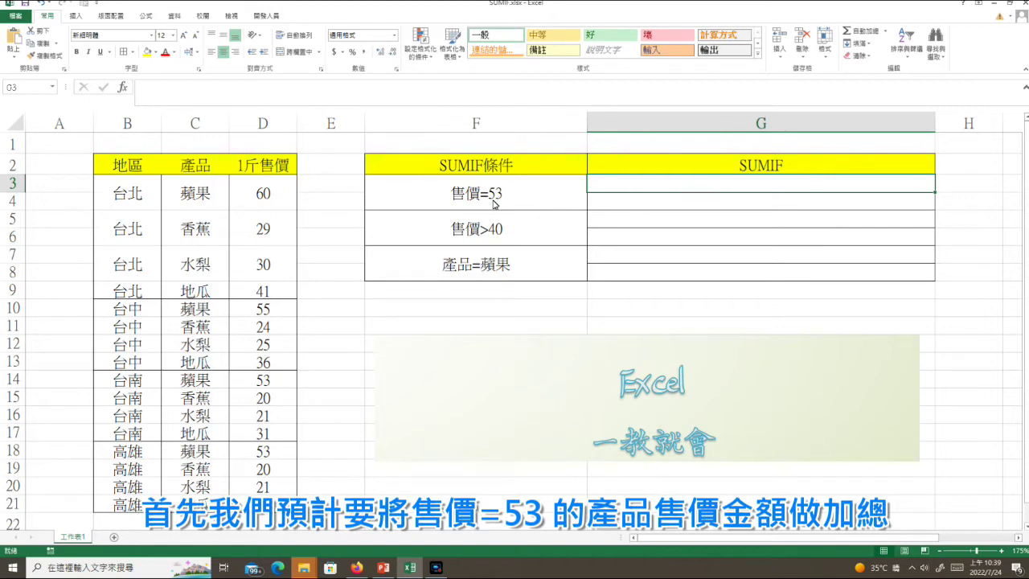
# Enter =SUMIF(D3:D21,53) in G3 so it returns 106
pyautogui.write('=sumif')
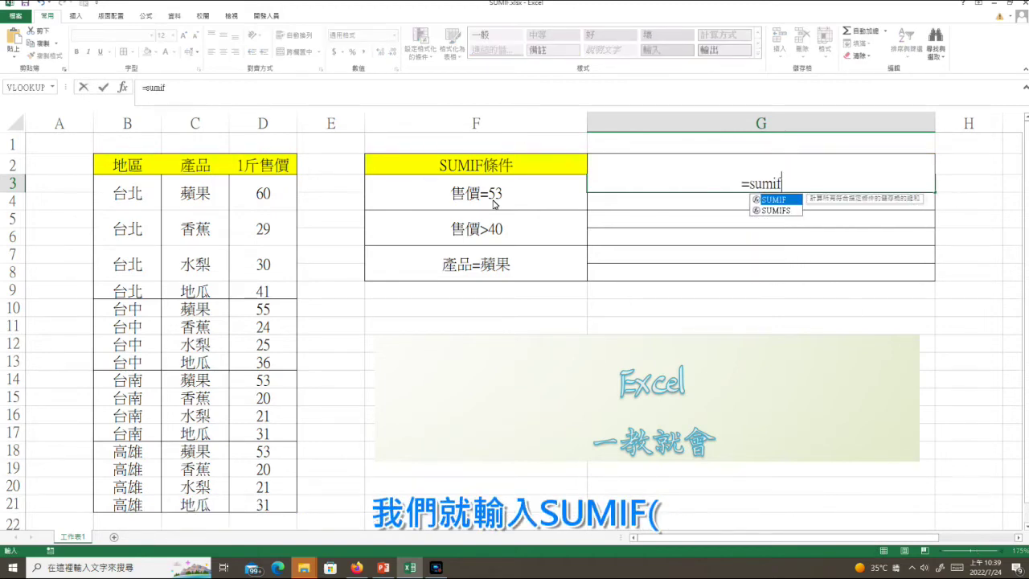
pyautogui.write('(')
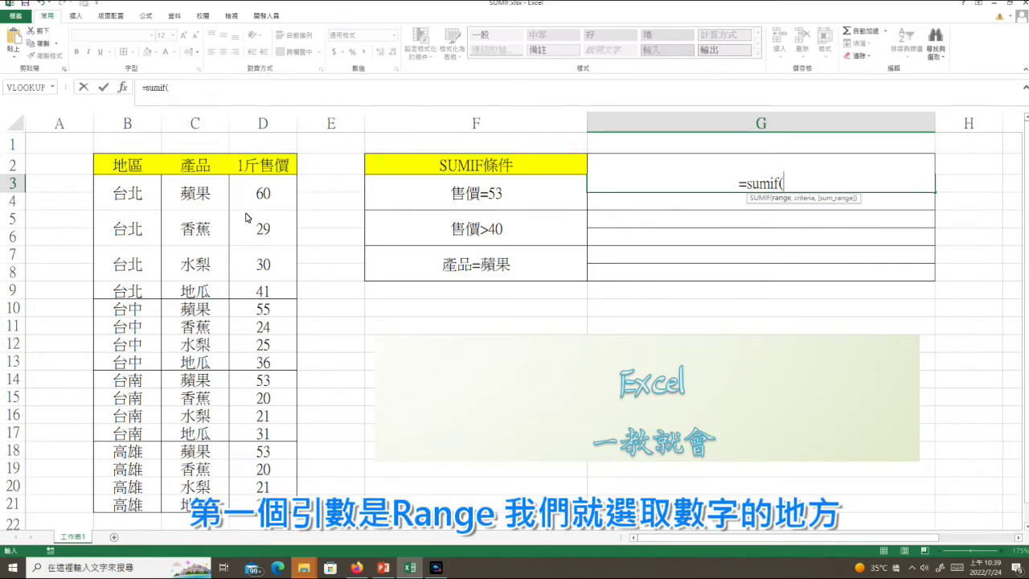
pyautogui.moveTo(259, 191); pyautogui.dragTo(263, 504)
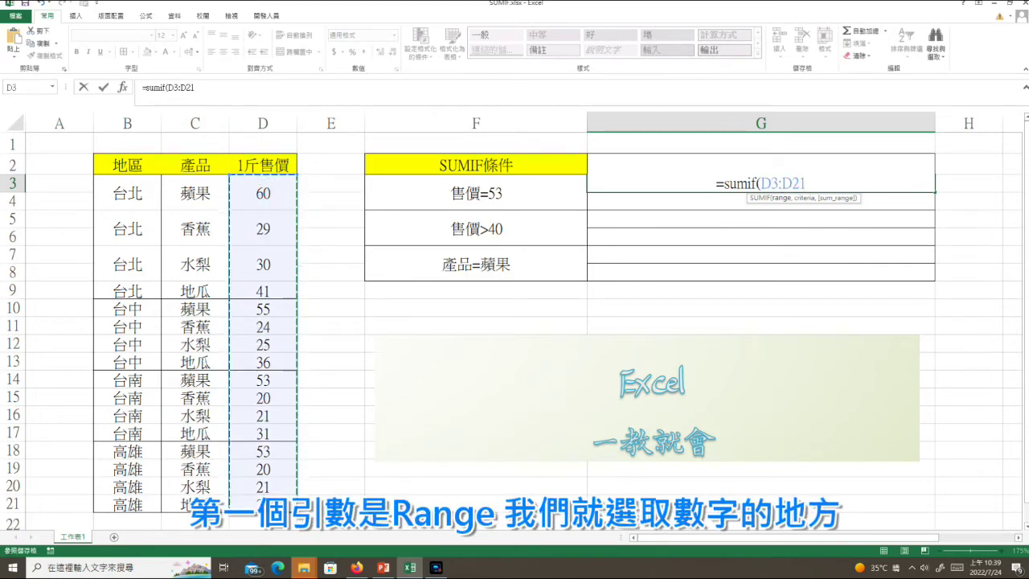
pyautogui.write(',')
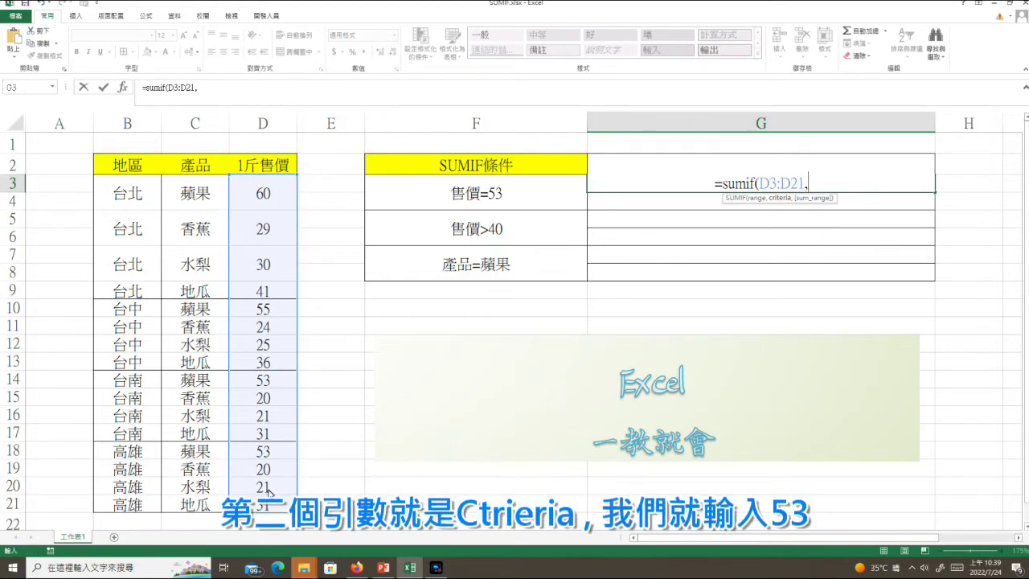
pyautogui.write('53)')
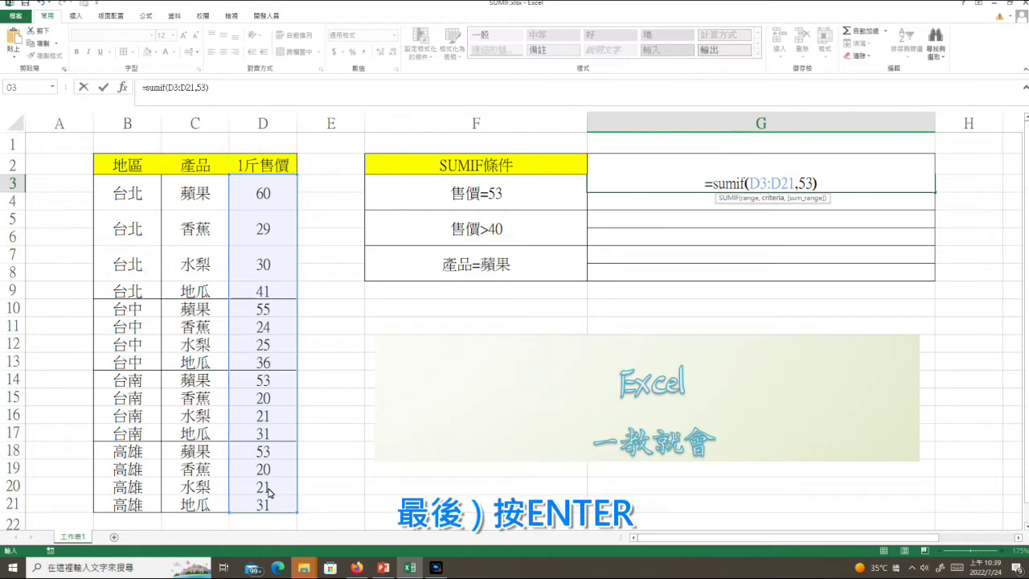
pyautogui.press('Return')
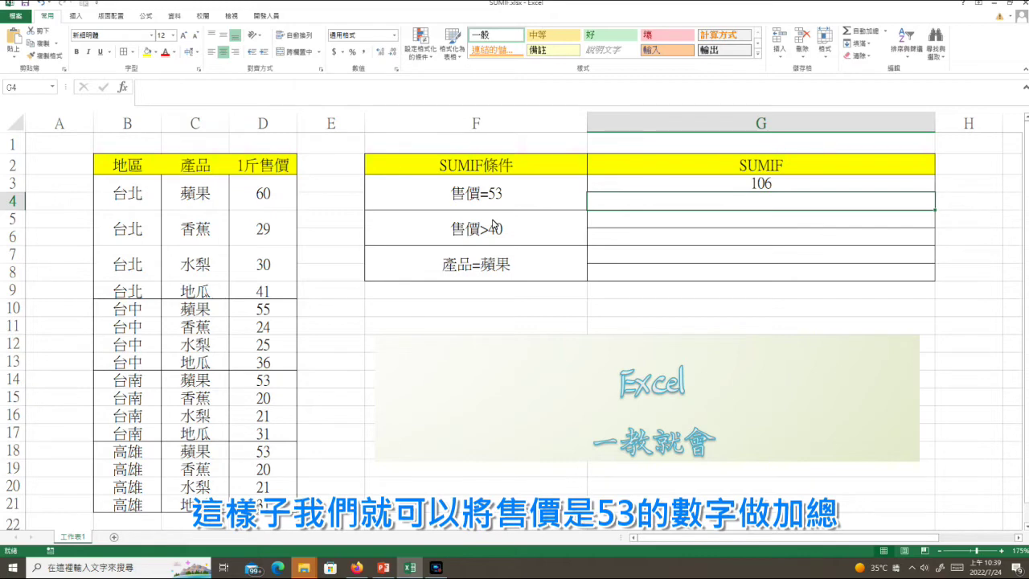
# Copy G3's formula from the formula bar and paste it into G4 as text '=SUMIF(D3:D21,53)
pyautogui.click(709, 187)
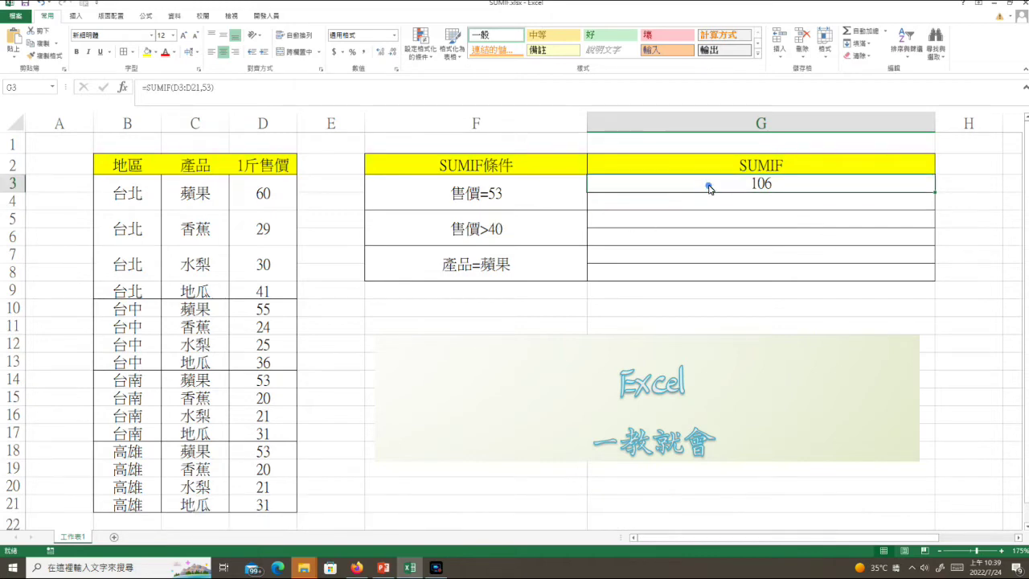
pyautogui.click(243, 87)
pyautogui.moveTo(231, 88); pyautogui.dragTo(95, 91)
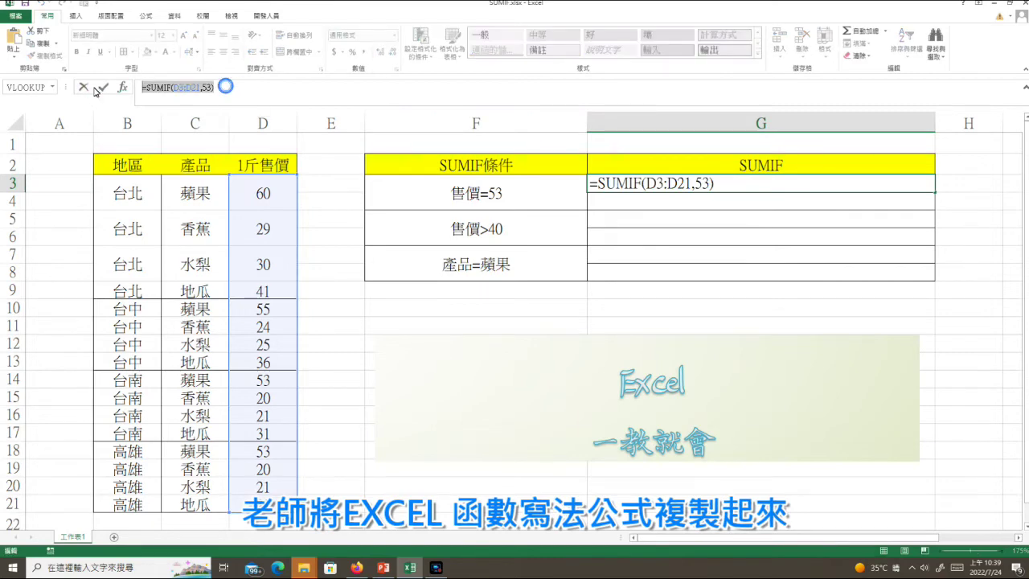
pyautogui.hotkey('ctrl', 'c')
pyautogui.press('Escape')
pyautogui.click(702, 205)
pyautogui.hotkey('ctrl', 'v')
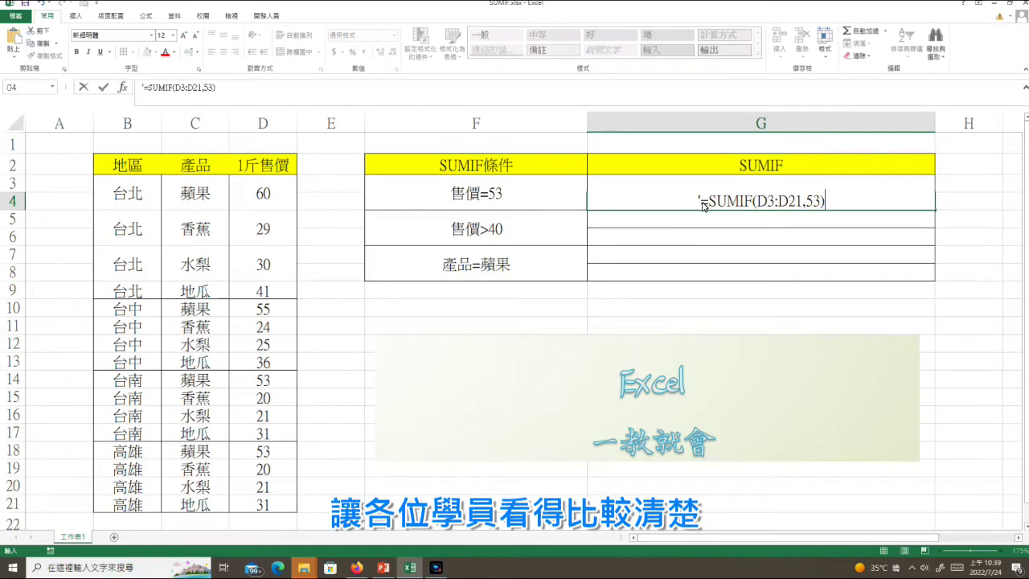
pyautogui.press('Return')
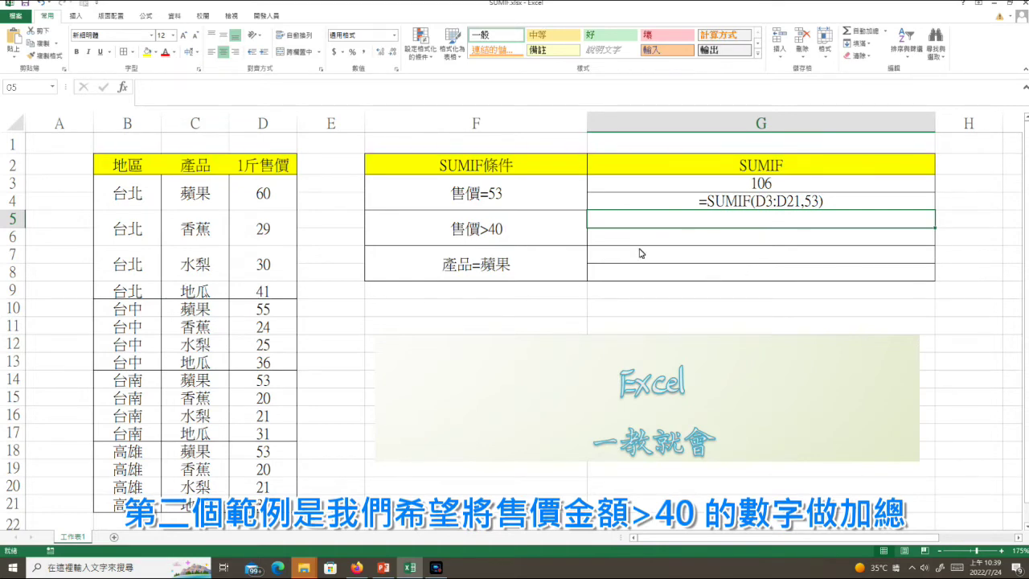
# Enter =SUMIF(D3:D21,">40") in G5 to total prices above 40
pyautogui.write('=')
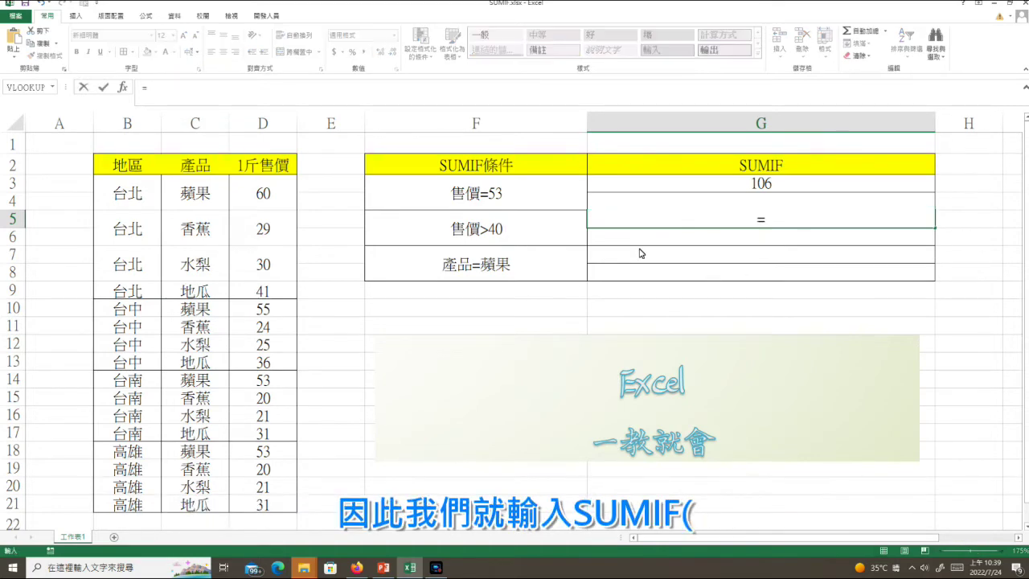
pyautogui.write('sumif')
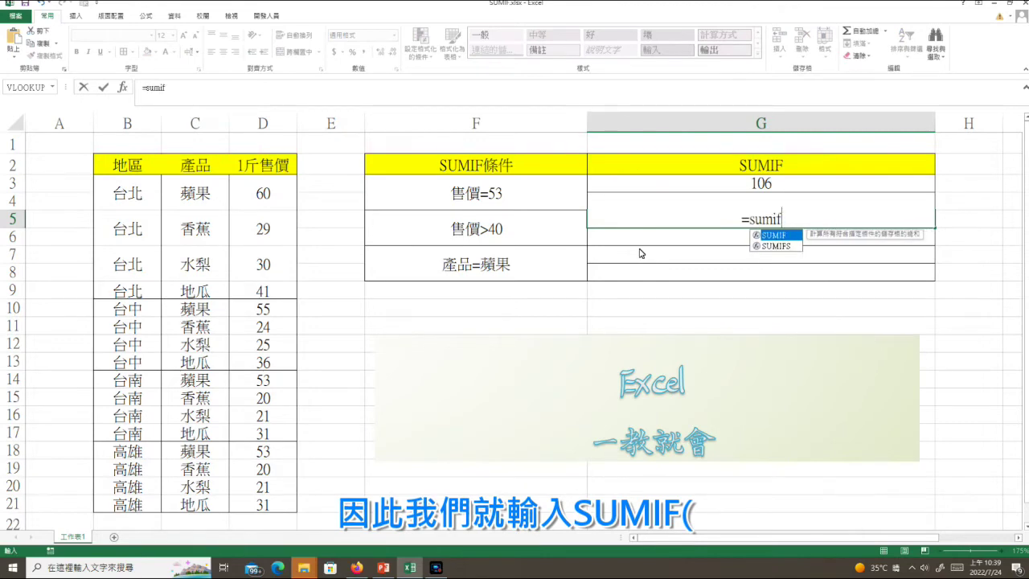
pyautogui.write('(')
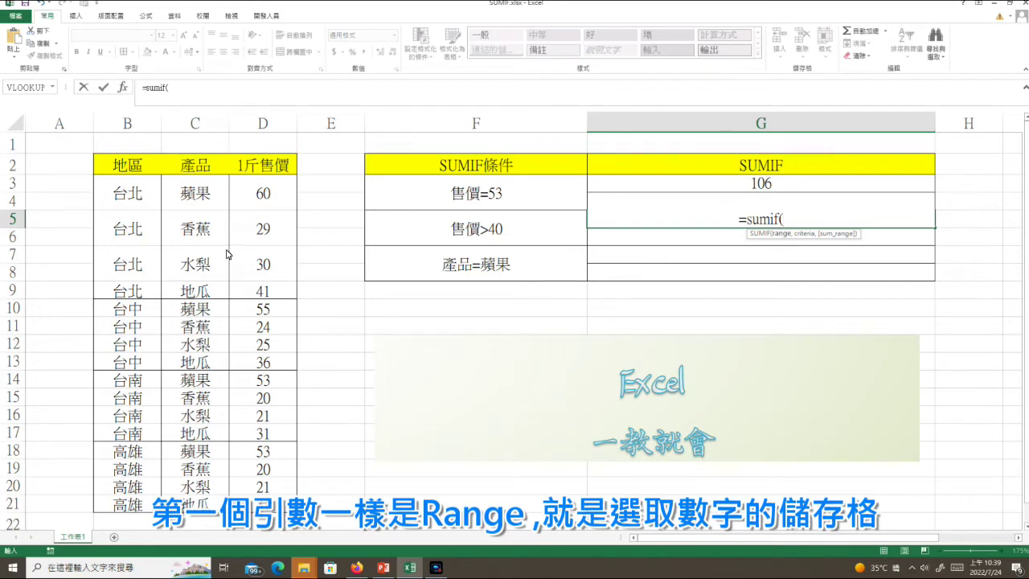
pyautogui.moveTo(256, 198); pyautogui.dragTo(263, 503)
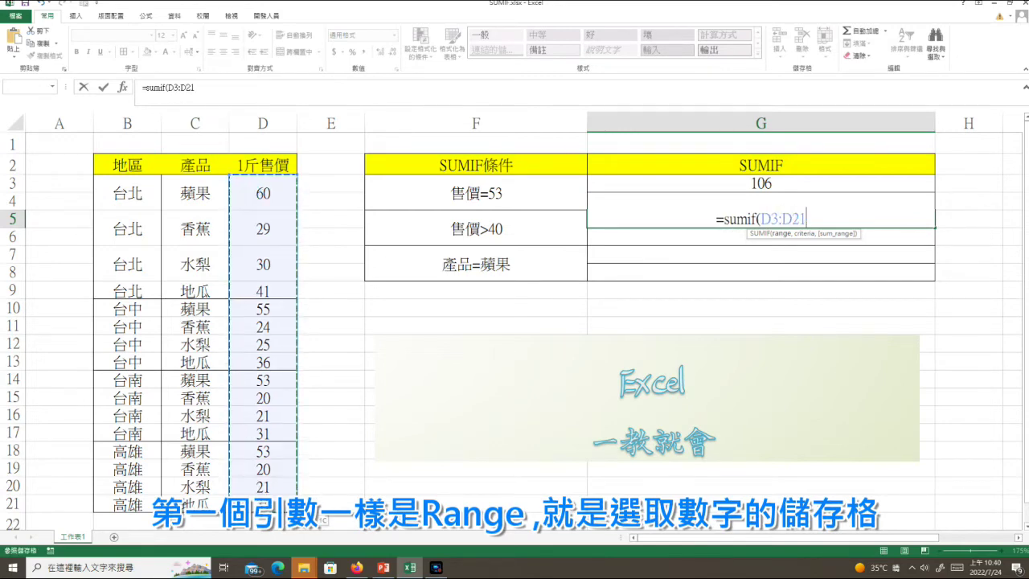
pyautogui.write(',')
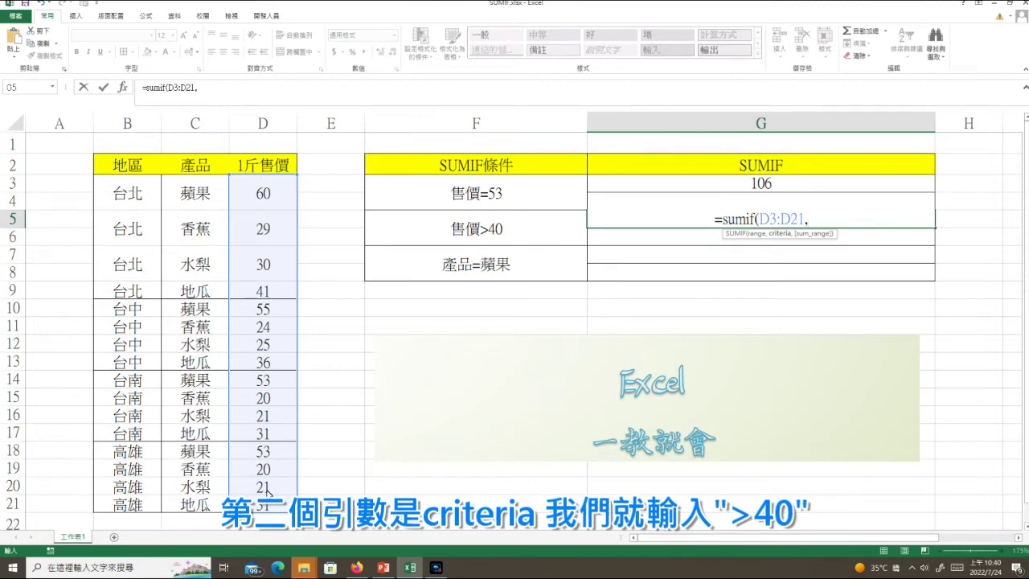
pyautogui.write('"')
pyautogui.write('>40"')
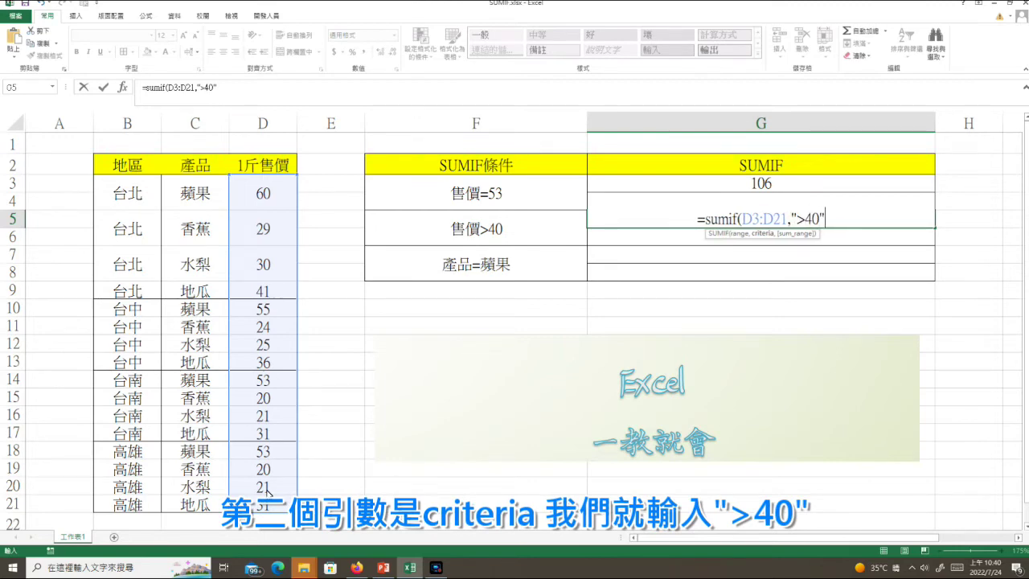
pyautogui.write(')')
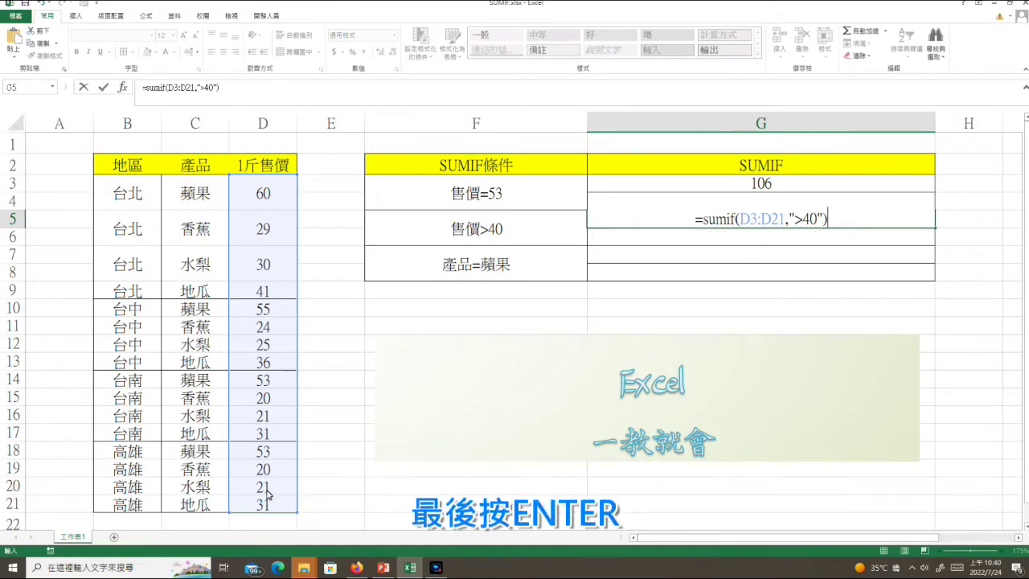
pyautogui.press('Return')
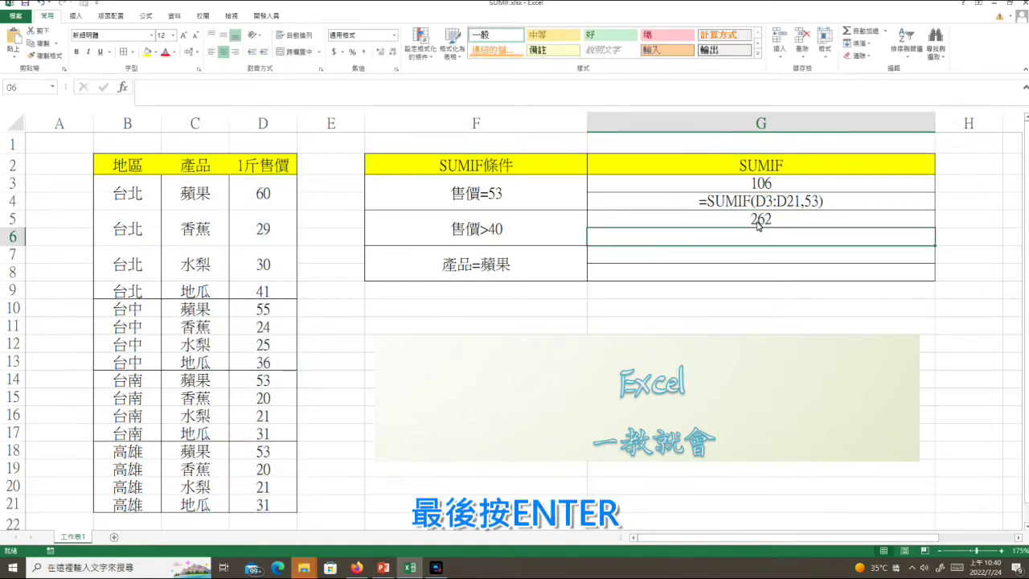
# Copy G5's formula and paste it into G6 as text '=SUMIF(D3:D21,">40")
pyautogui.click(758, 225)
pyautogui.click(239, 88)
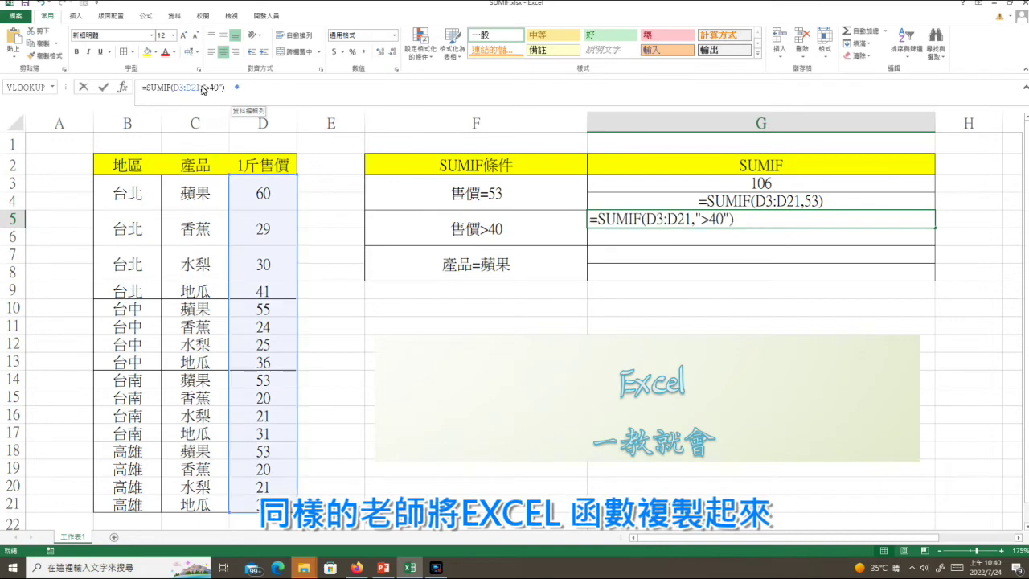
pyautogui.press('Return')
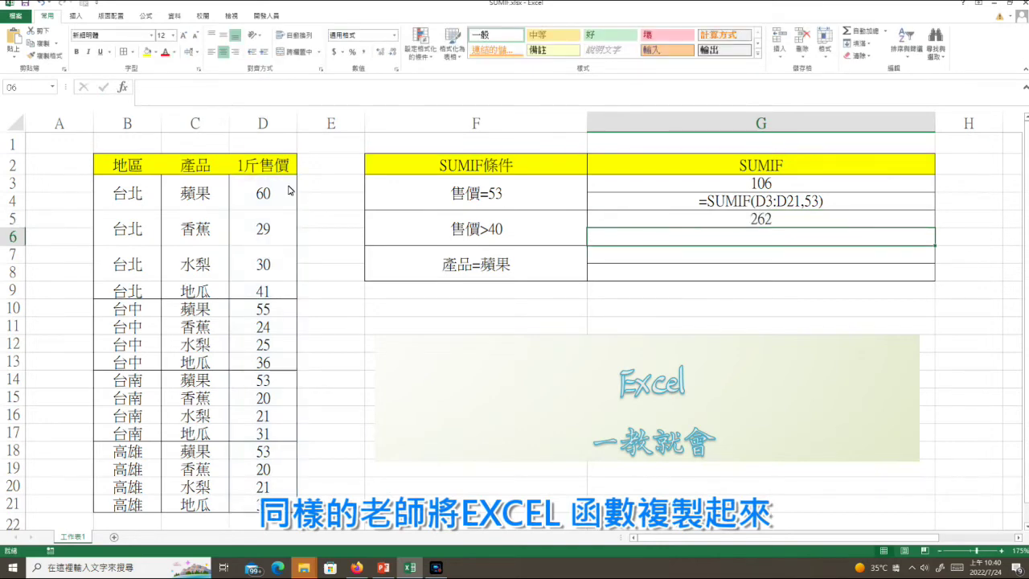
pyautogui.doubleClick(756, 233)
pyautogui.write("'")
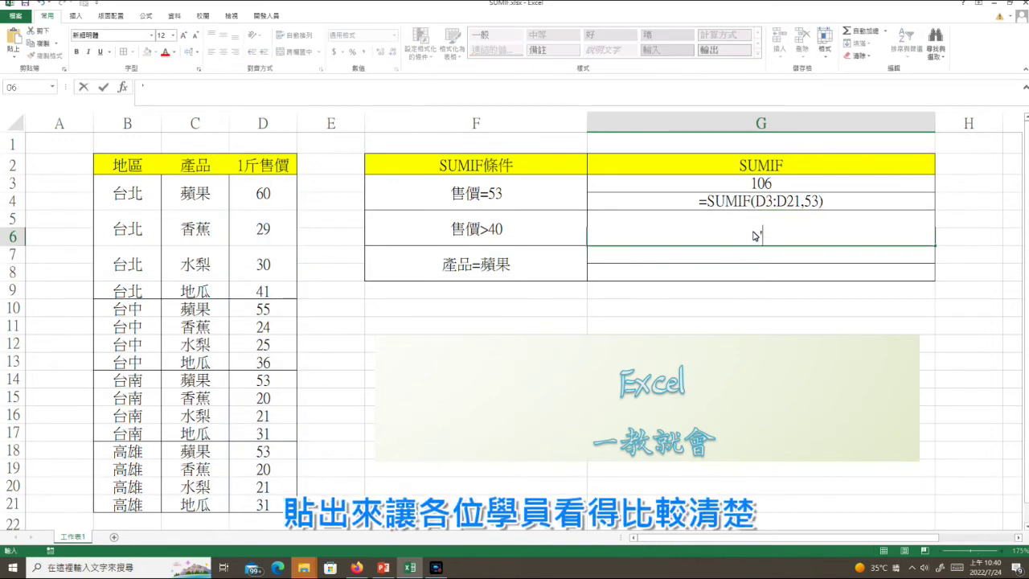
pyautogui.hotkey('ctrl', 'v')
pyautogui.press('Return')
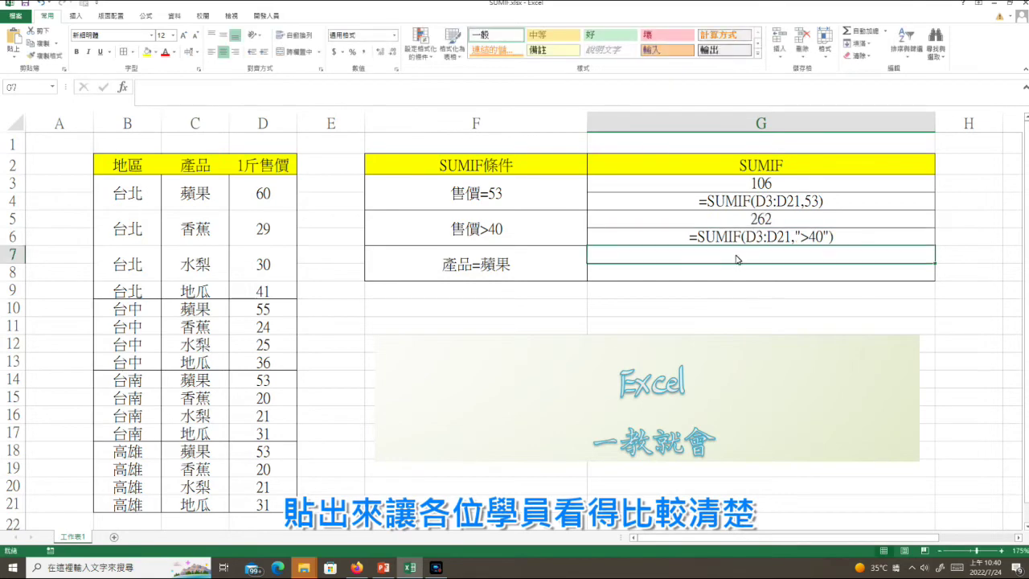
pyautogui.click(729, 266)
pyautogui.click(731, 237)
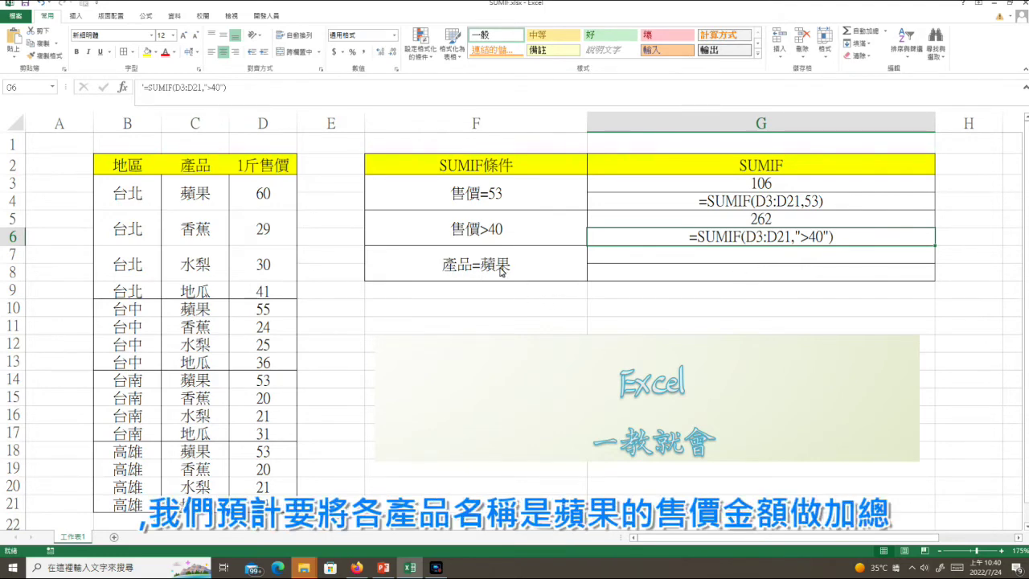
# Enter =SUMIF(C3:C21,"蘋果",D3:D21) in G7 so it returns 221
pyautogui.click(770, 258)
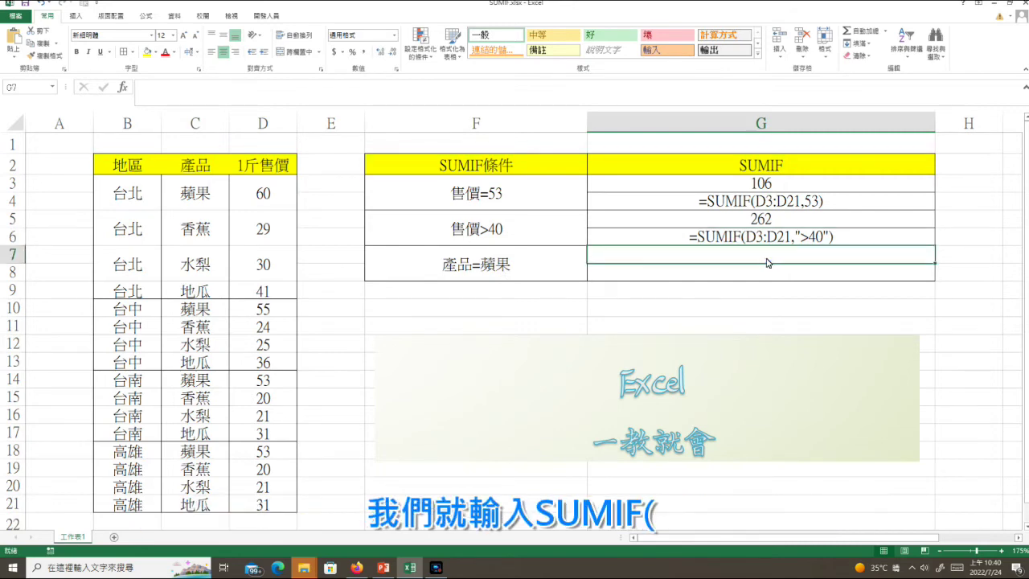
pyautogui.write('=sumif(')
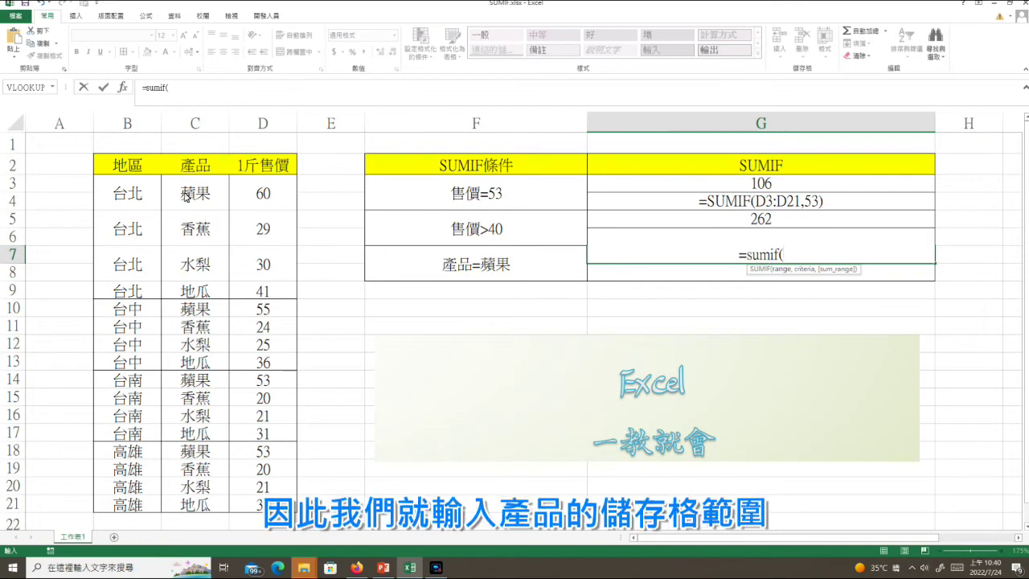
pyautogui.moveTo(186, 195); pyautogui.dragTo(176, 504)
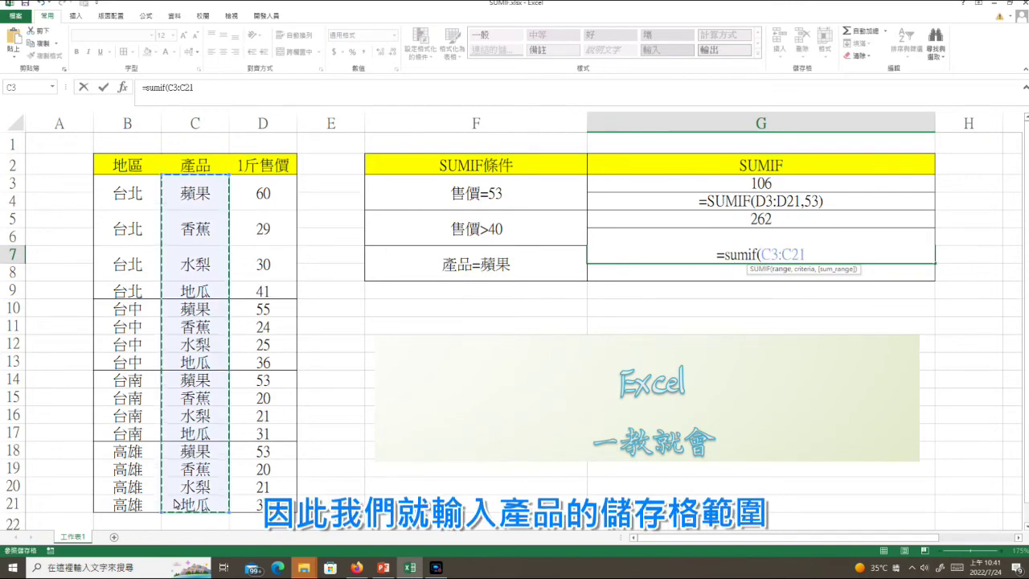
pyautogui.write(',')
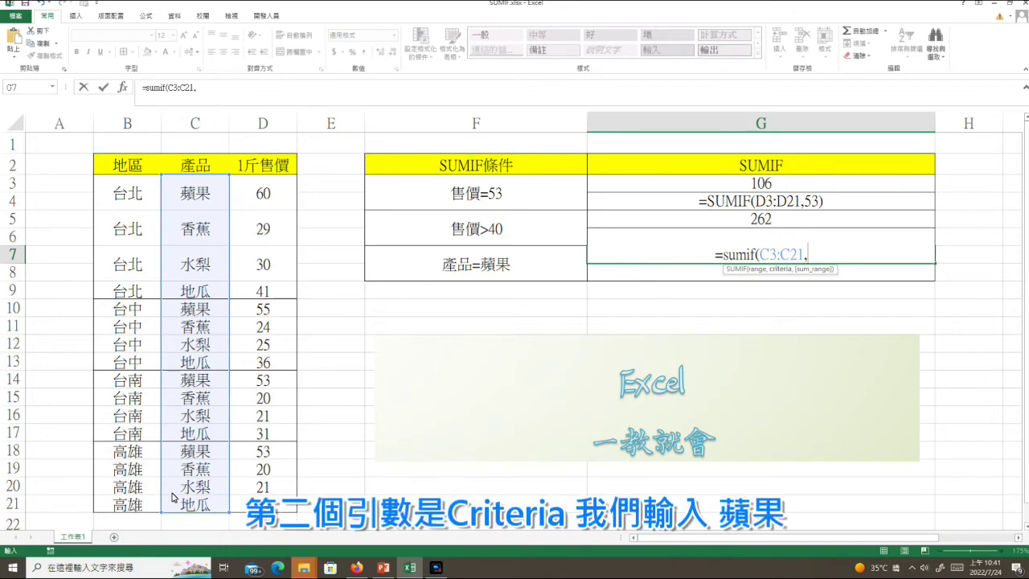
pyautogui.write('"')
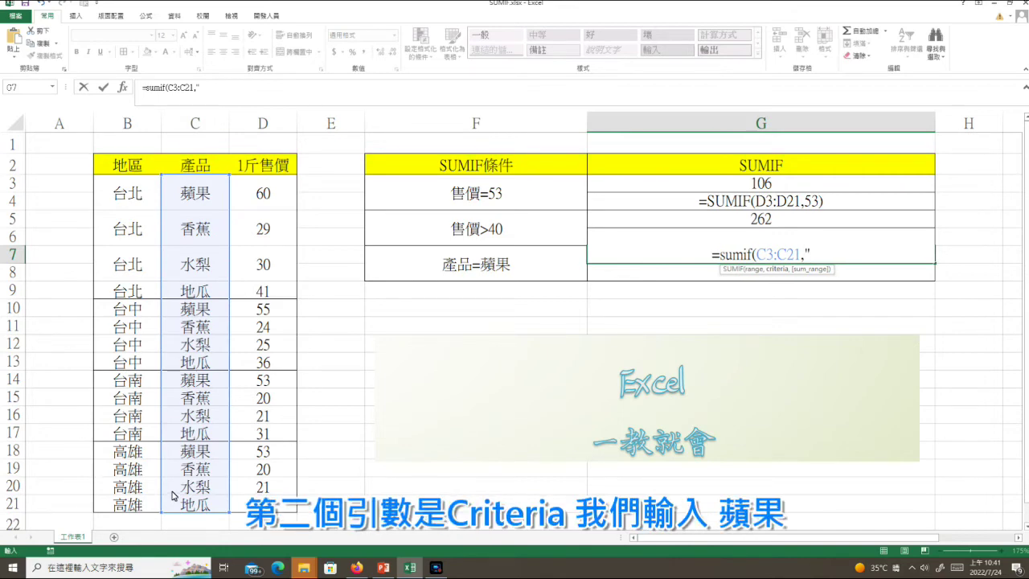
pyautogui.write('蘋果')
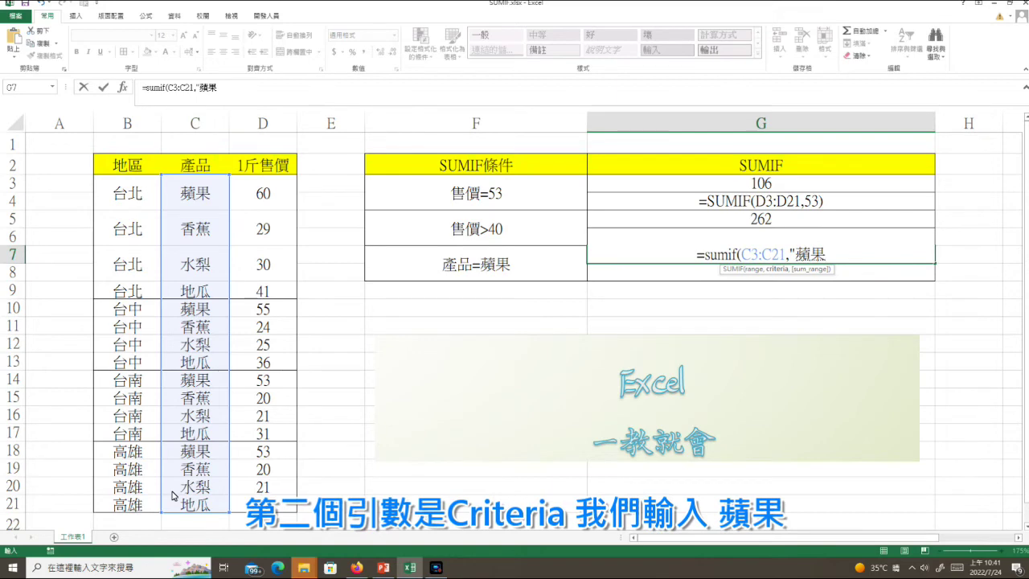
pyautogui.write('"')
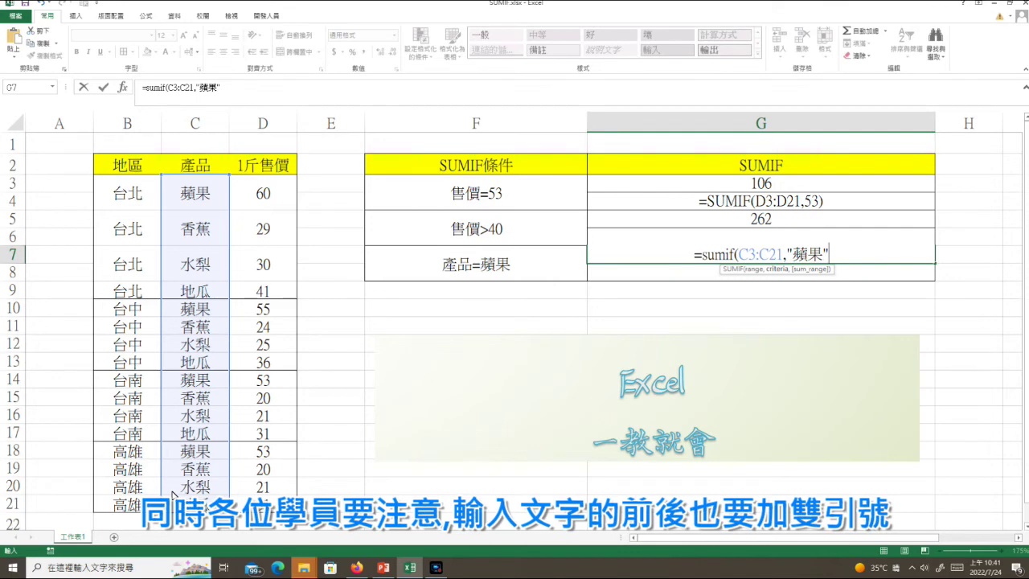
pyautogui.write(',')
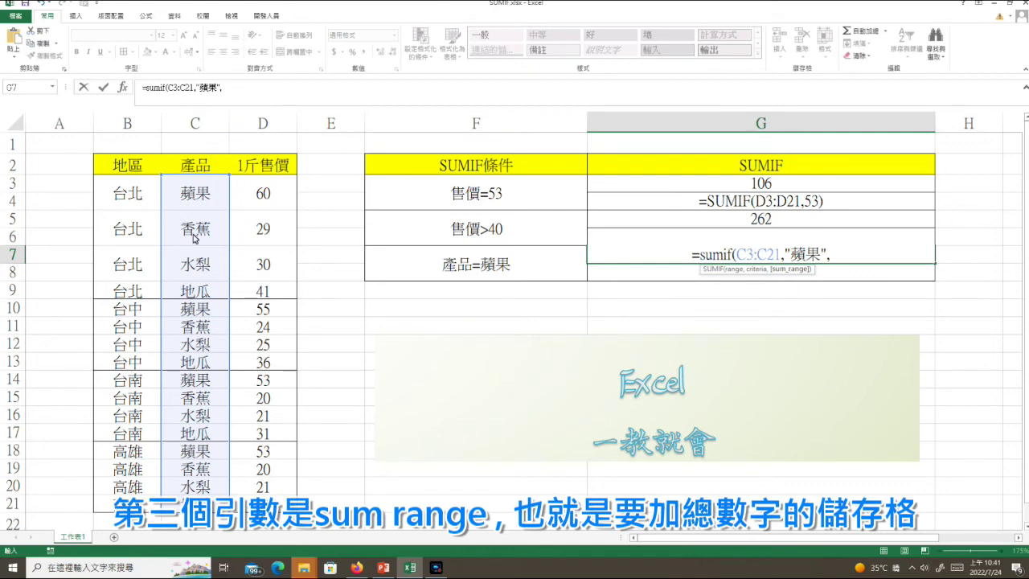
pyautogui.moveTo(263, 197); pyautogui.dragTo(263, 503)
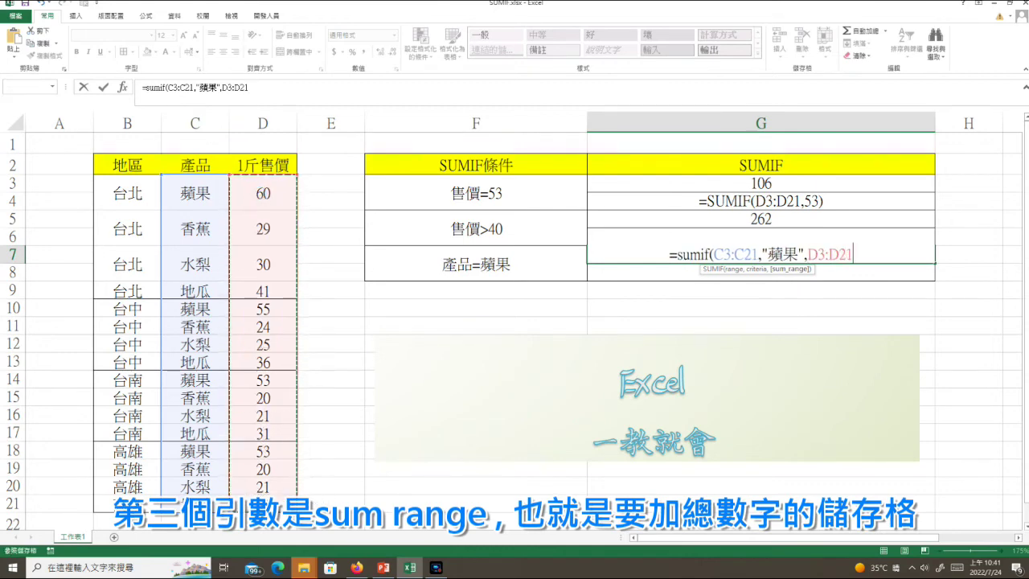
pyautogui.write(')')
pyautogui.press('Return')
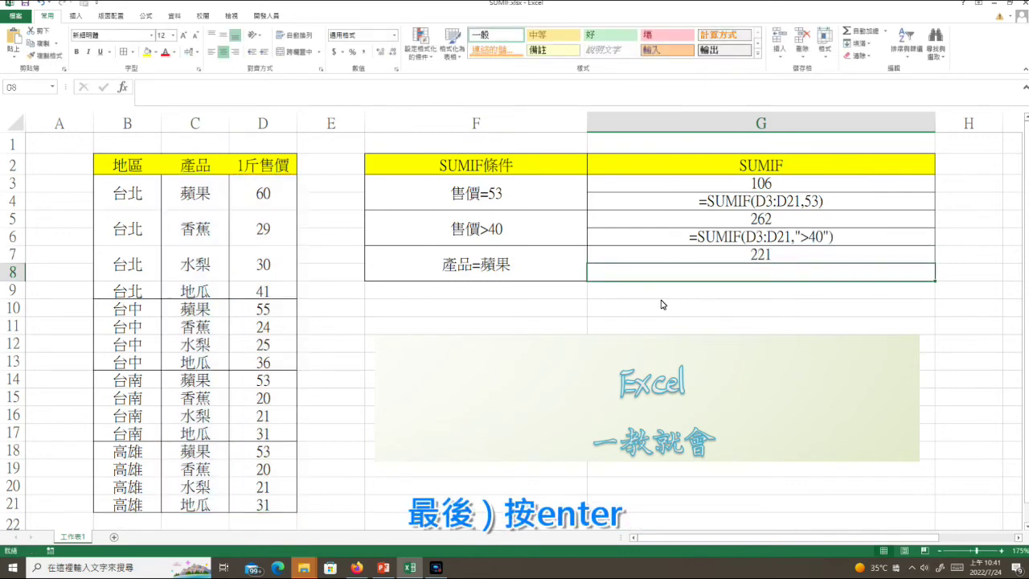
# Copy G7's formula and paste it into G8 as text =SUMIF(C3:C21,"蘋果",D3:D21)
pyautogui.click(699, 256)
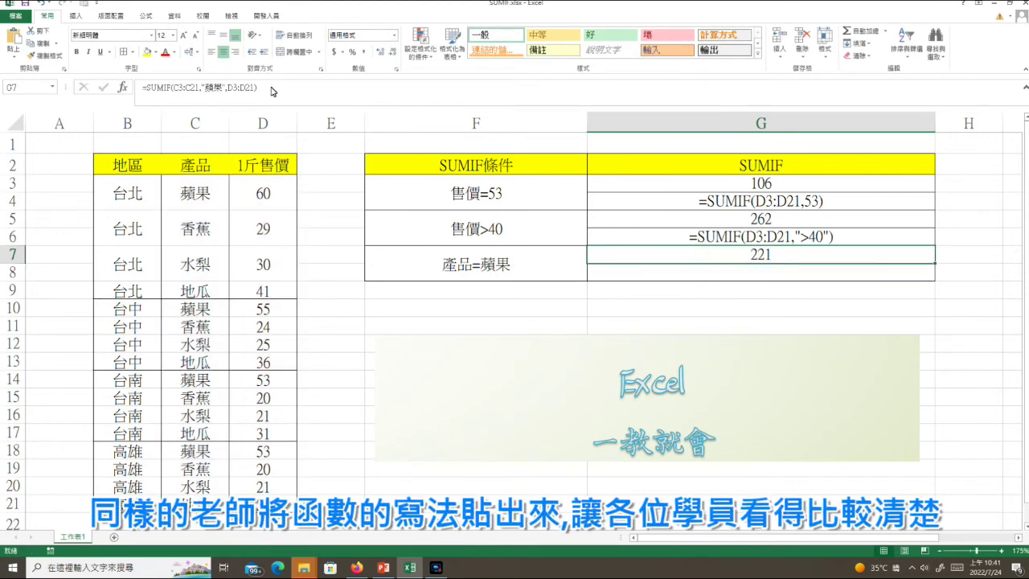
pyautogui.moveTo(272, 89); pyautogui.dragTo(104, 89)
pyautogui.hotkey('ctrl', 'c')
pyautogui.press('Return')
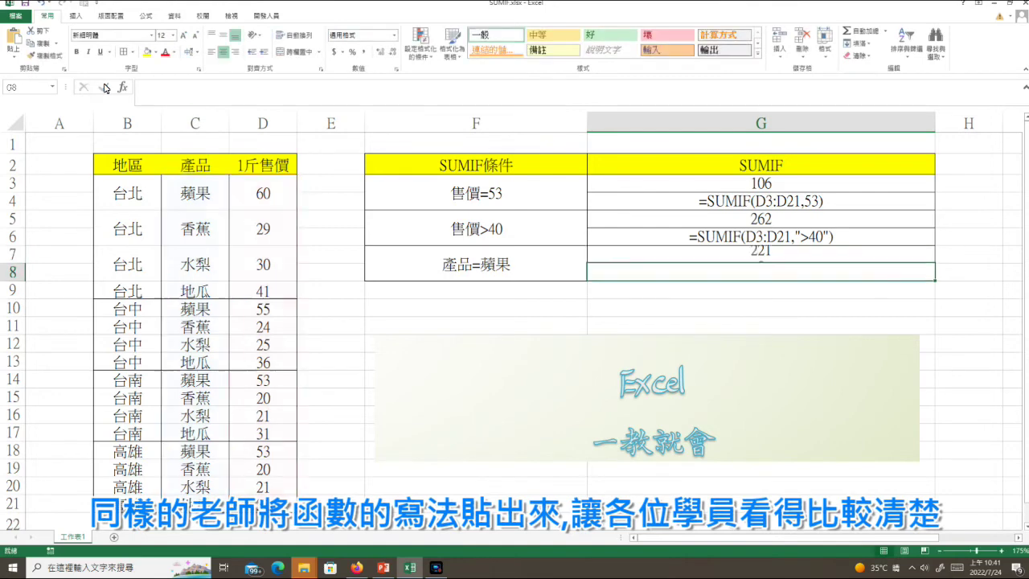
pyautogui.doubleClick(721, 273)
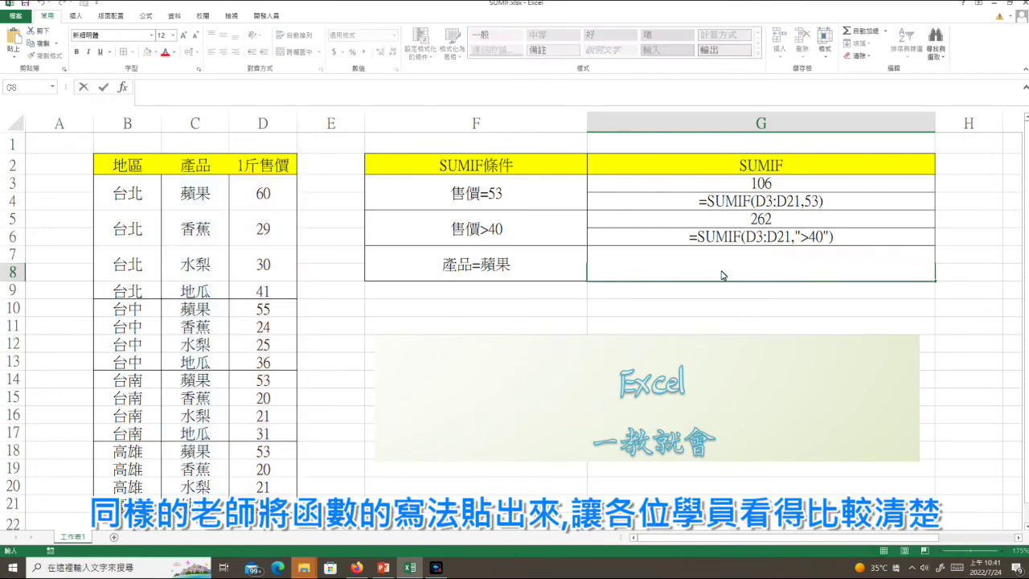
pyautogui.write("'")
pyautogui.hotkey('ctrl', 'v')
pyautogui.press('Return')
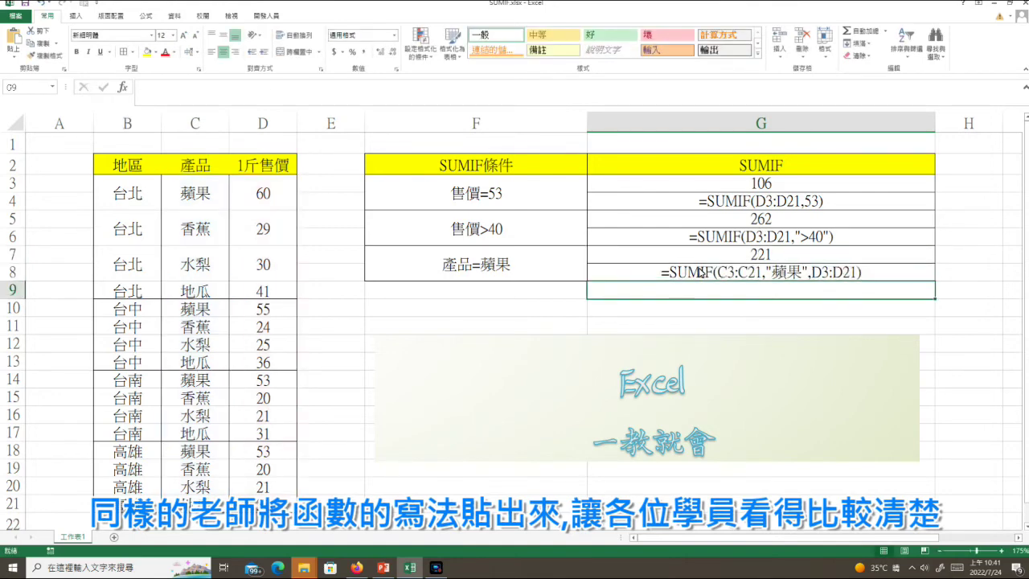
pyautogui.click(696, 308)
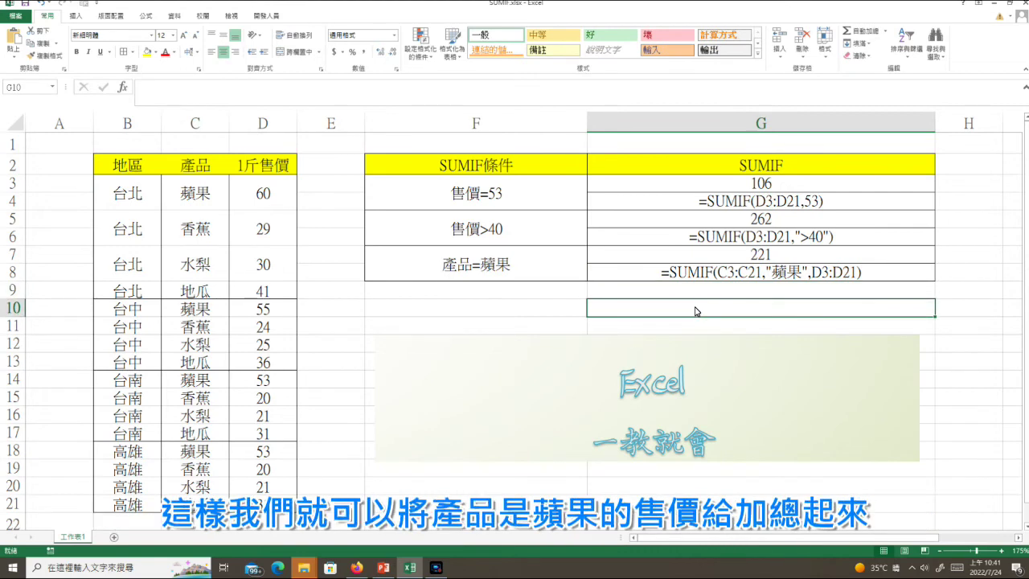